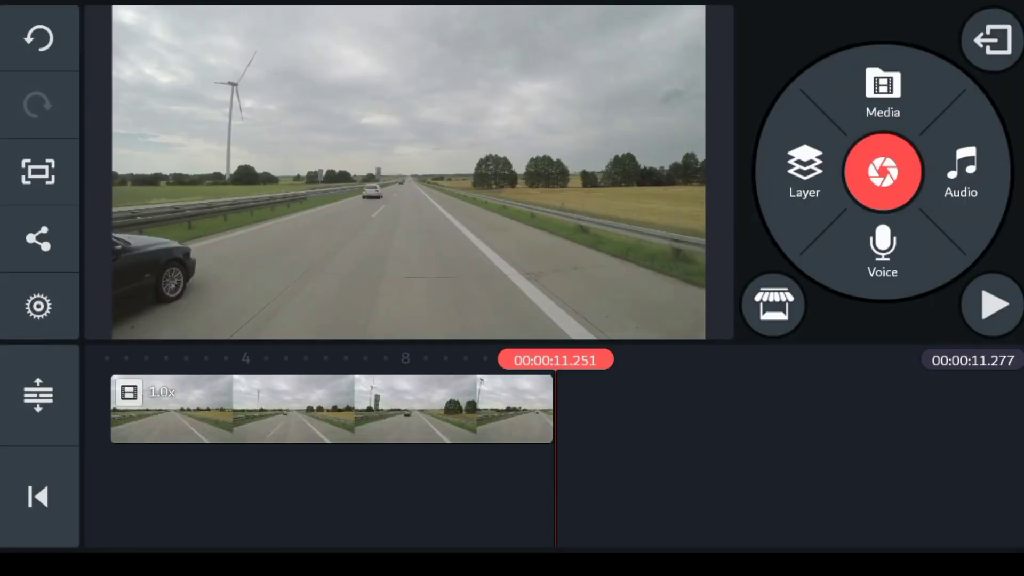
Add the aurora video as a layer and crop it down to its upper sky strip.
left_click_drag(721, 424, 1008, 454)
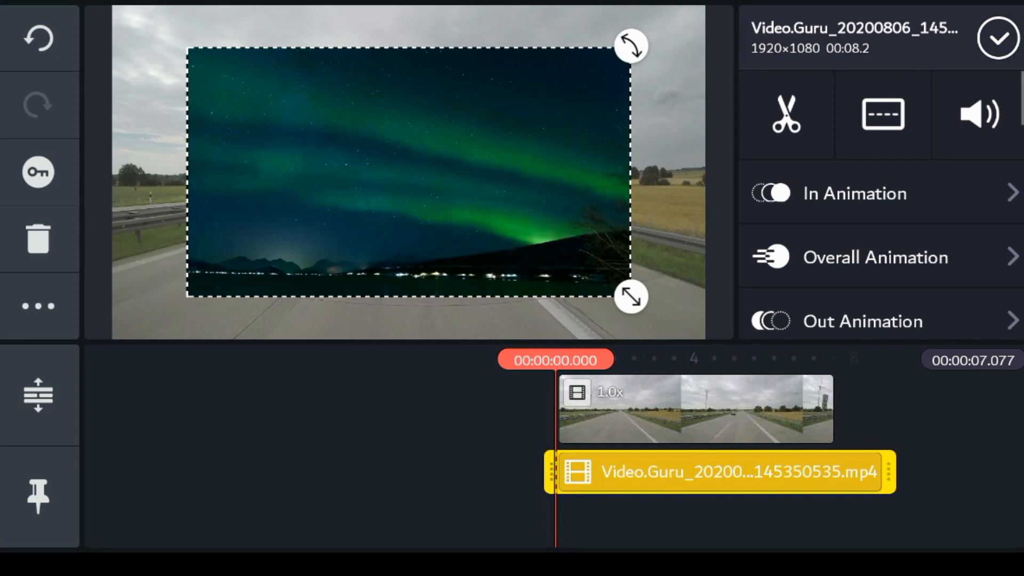
scroll(880, 241, "down", 3)
left_click(840, 267)
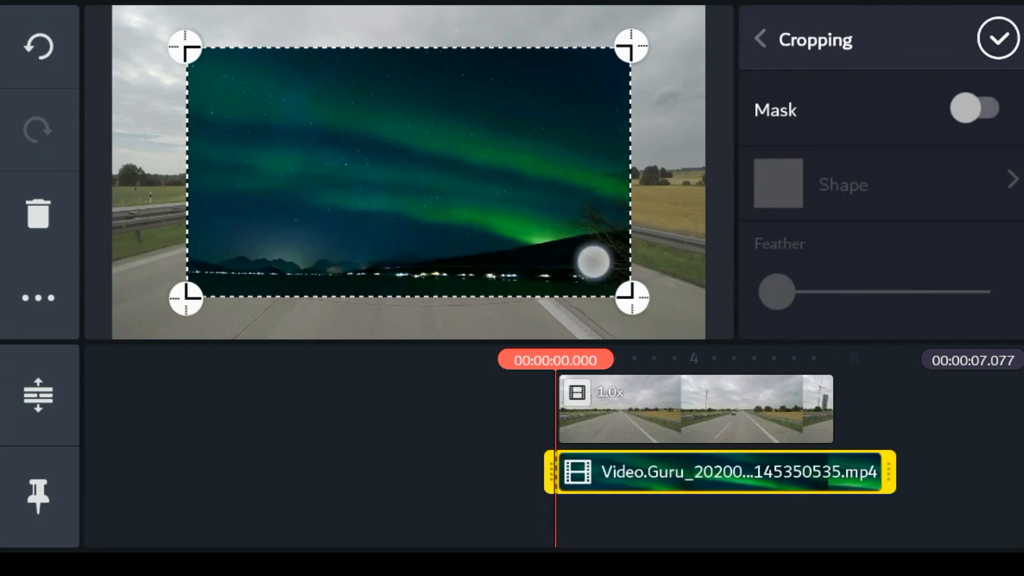
left_click_drag(632, 297, 570, 218)
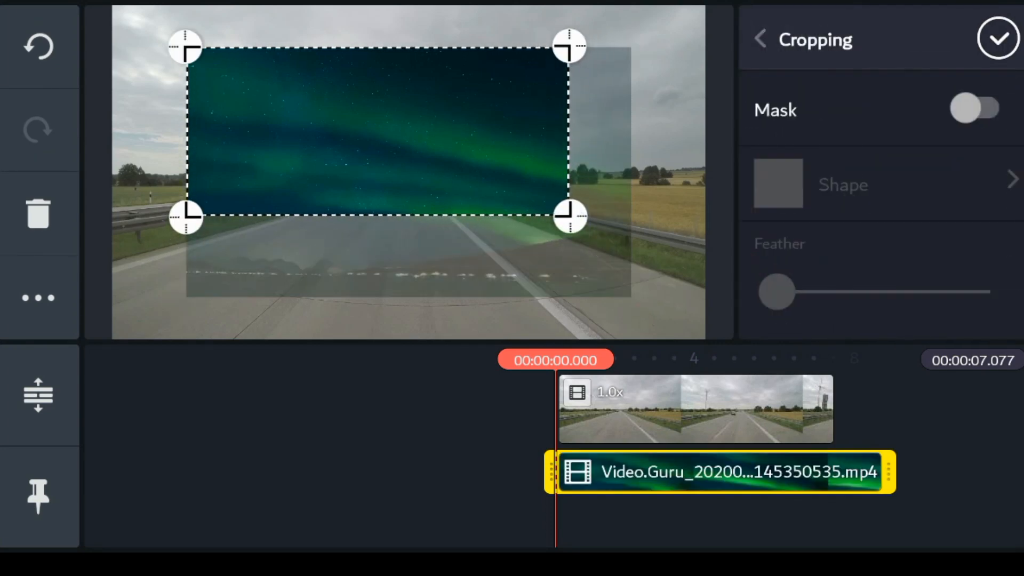
left_click(999, 38)
Stretch the cropped aurora layer to cover the sky above the highway horizon.
left_click(720, 472)
left_click_drag(570, 216, 664, 242)
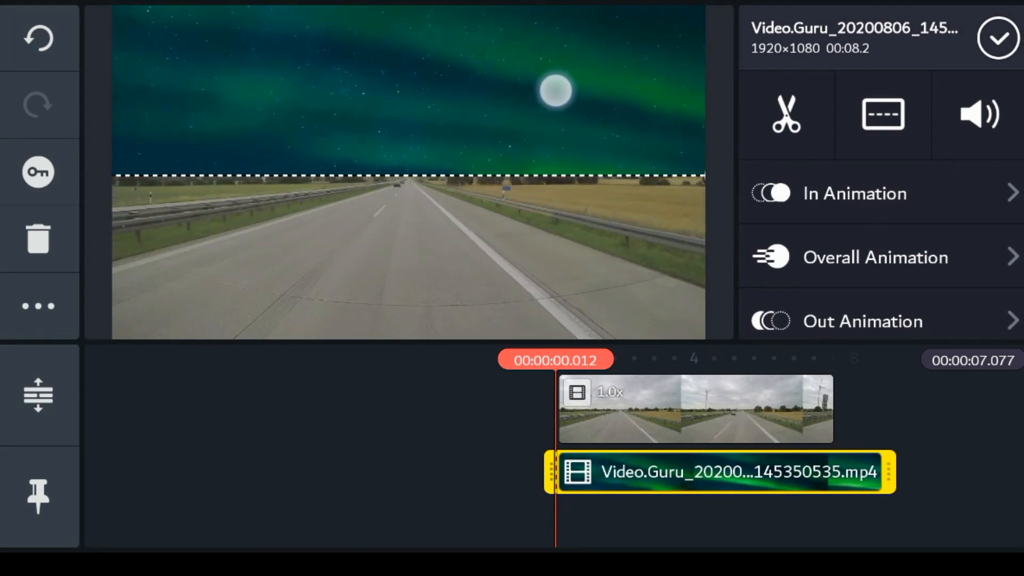
Set the aurora layer to Darken blending at about 83% opacity, then select the highway clip.
left_click(325, 473)
left_click(721, 472)
left_click_drag(980, 304, 992, 57)
left_click(839, 300)
left_click_drag(984, 312, 984, 120)
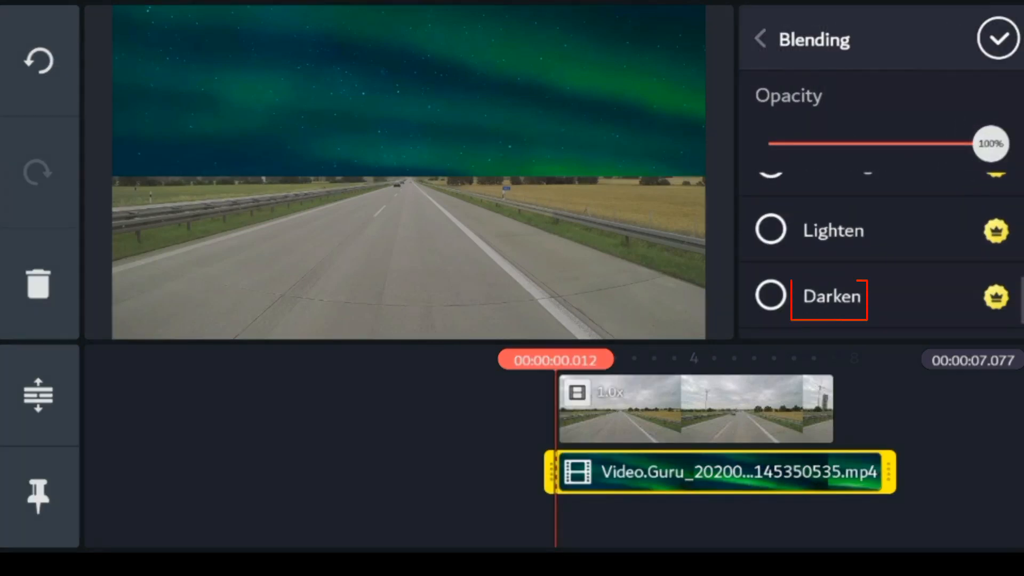
left_click(832, 296)
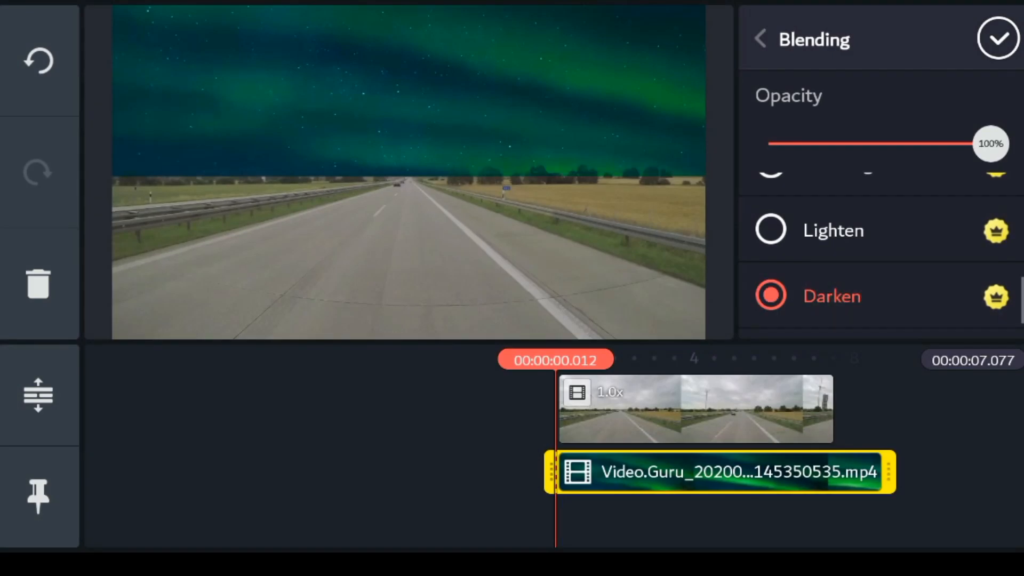
left_click_drag(980, 143, 953, 143)
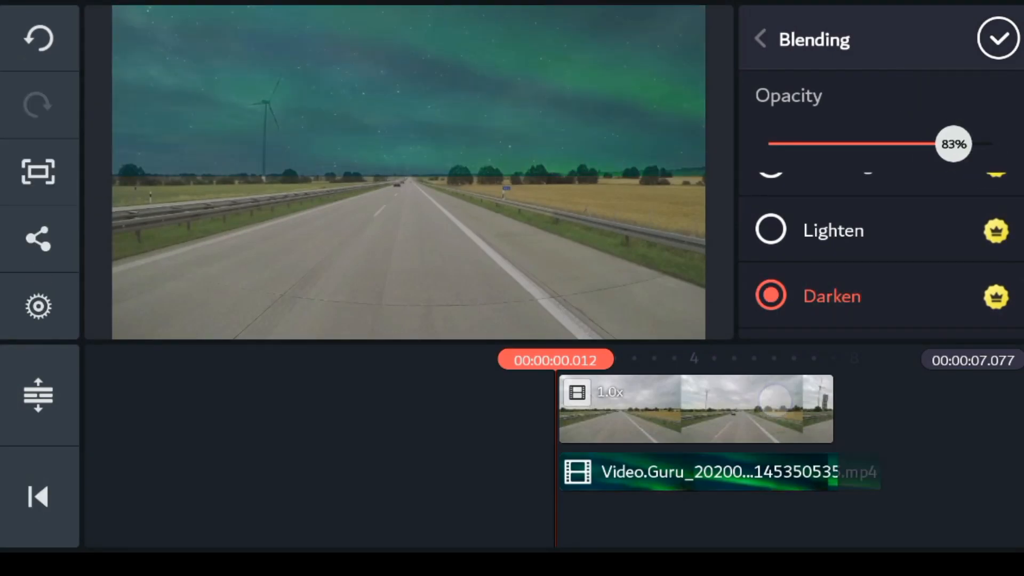
left_click(697, 408)
left_click_drag(881, 312, 880, 96)
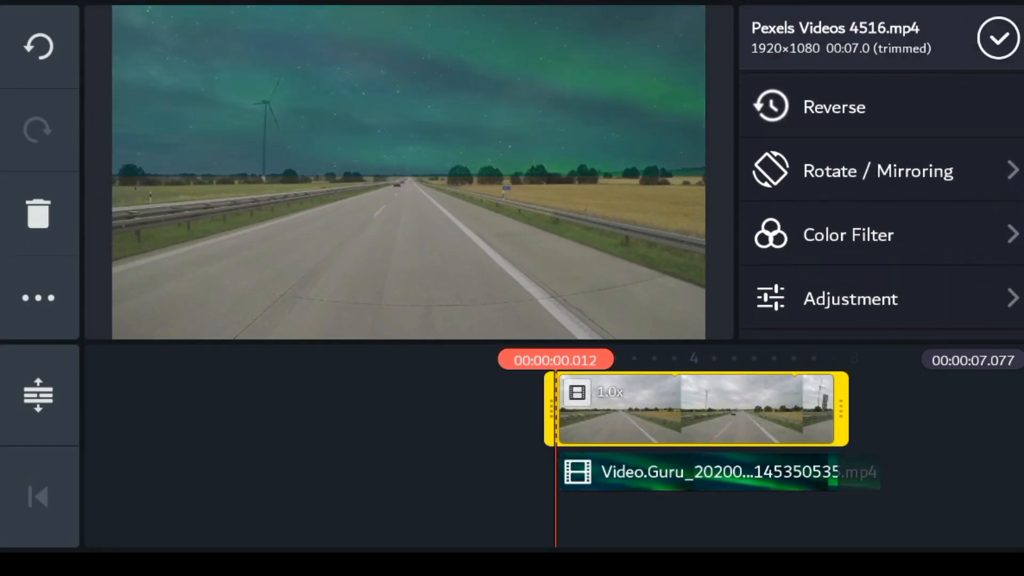
Darken the highway clip to a night look with brightness -131 and contrast +94.
left_click(850, 298)
mouse_move(786, 216)
left_mouse_down()
mouse_move(827, 288)
mouse_move(860, 285)
left_mouse_up()
left_click_drag(882, 216, 944, 184)
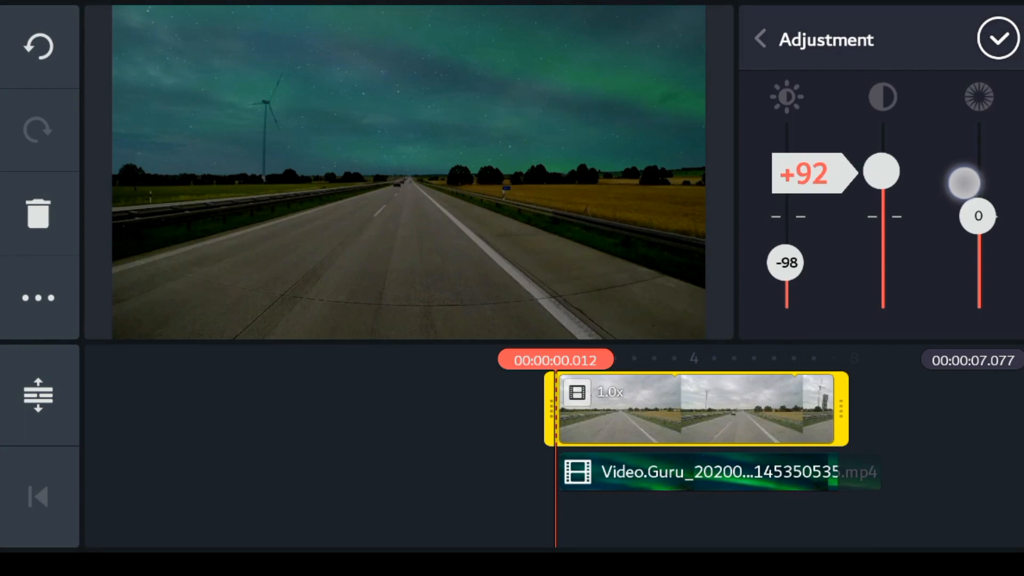
left_click_drag(786, 262, 828, 280)
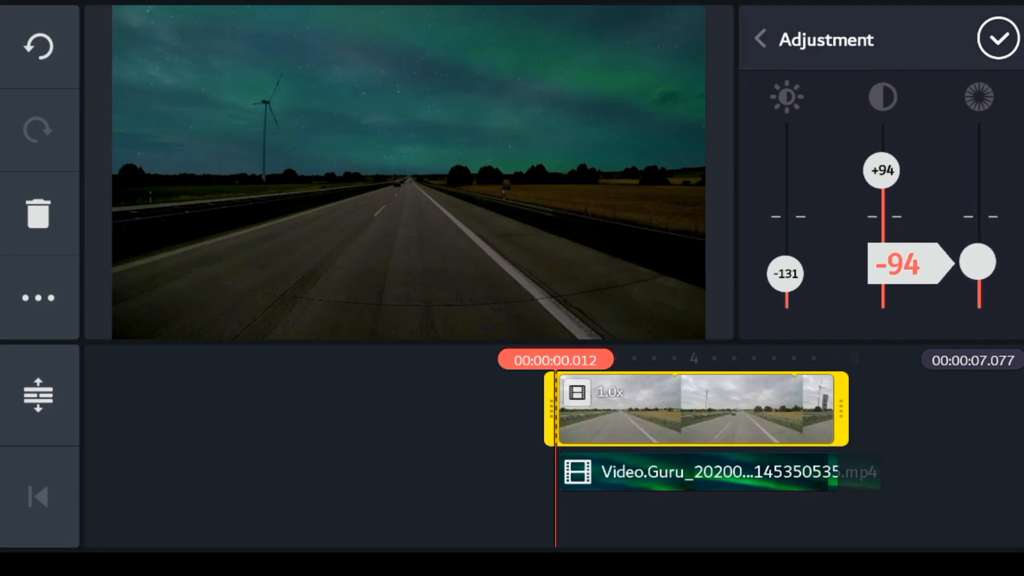
left_click(760, 39)
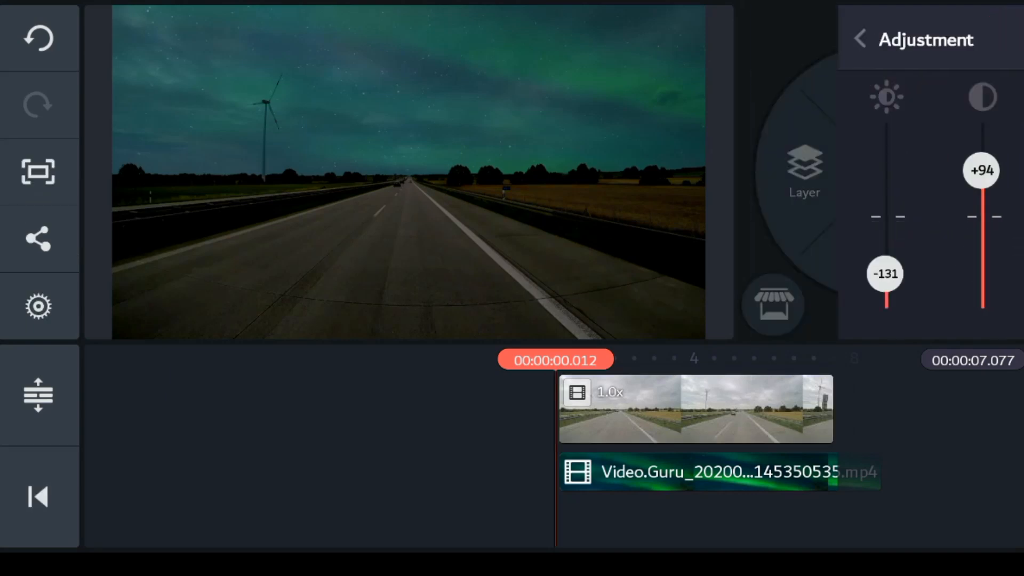
Raise the aurora layer's Darken-blended opacity back to 100% and close the settings.
left_click(720, 473)
left_click_drag(928, 277, 937, 190)
scroll(928, 200, "down", 8)
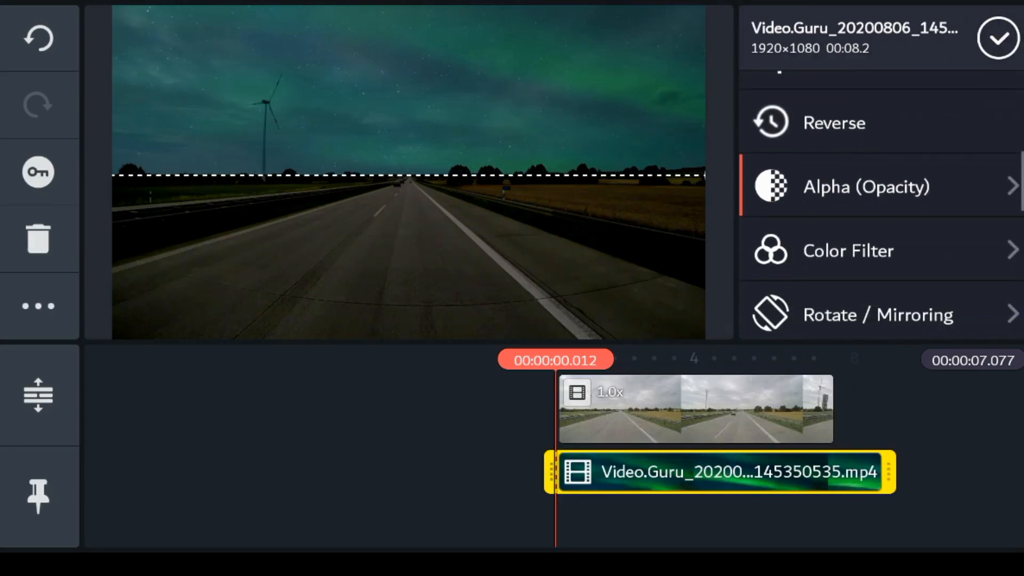
left_click(881, 287)
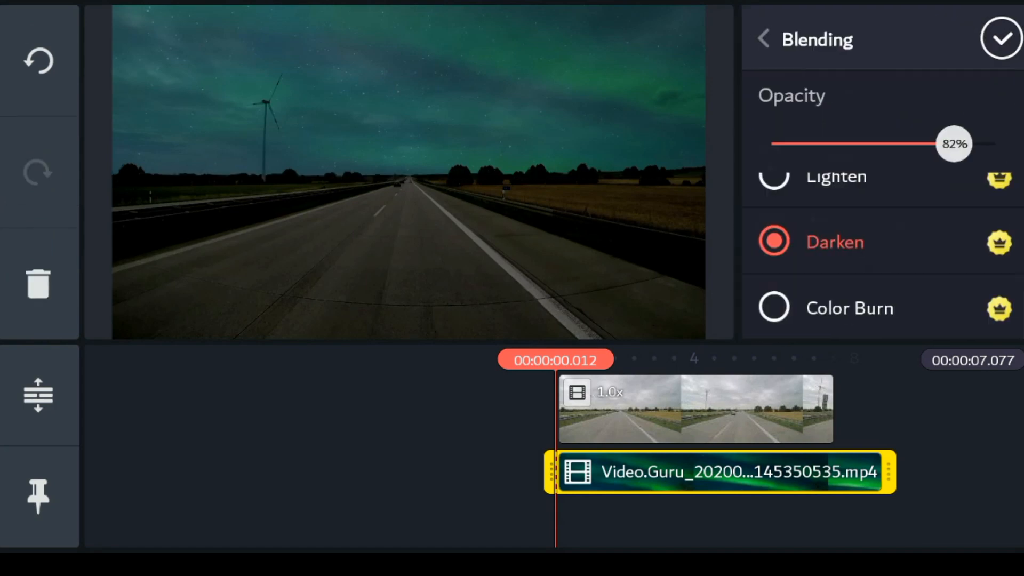
mouse_move(955, 144)
left_mouse_down()
mouse_move(995, 180)
mouse_move(1020, 228)
left_mouse_up()
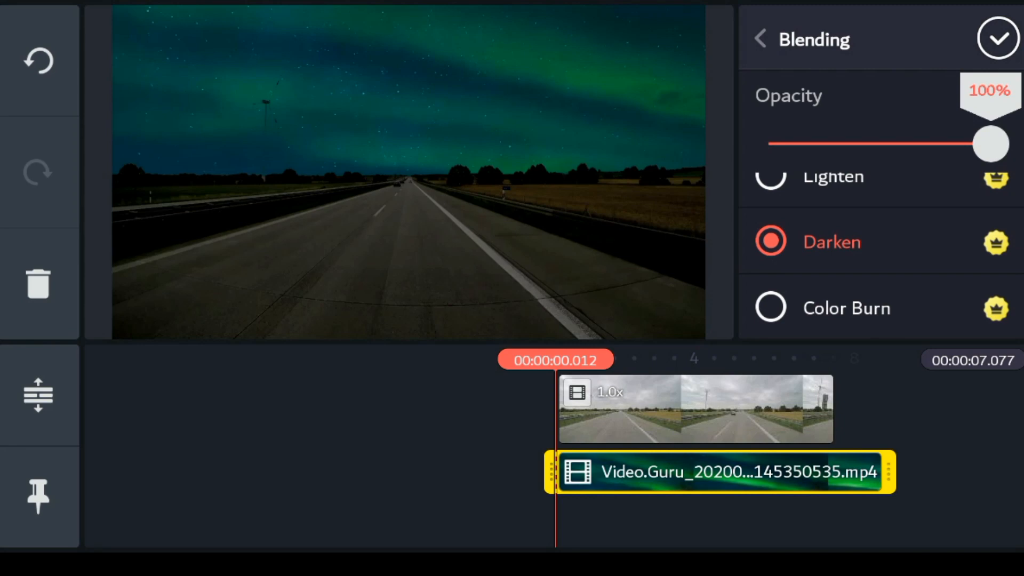
left_click(998, 40)
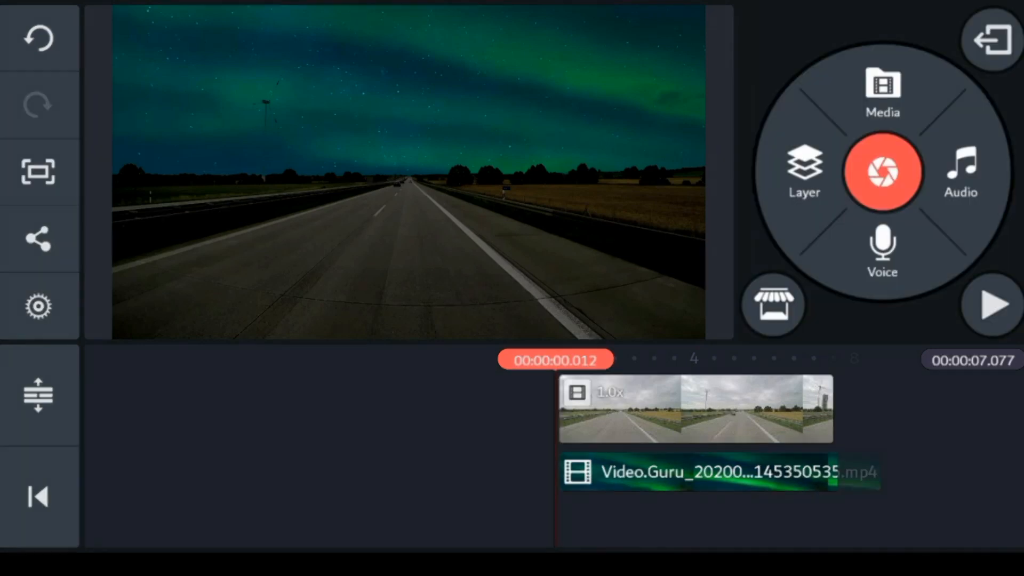